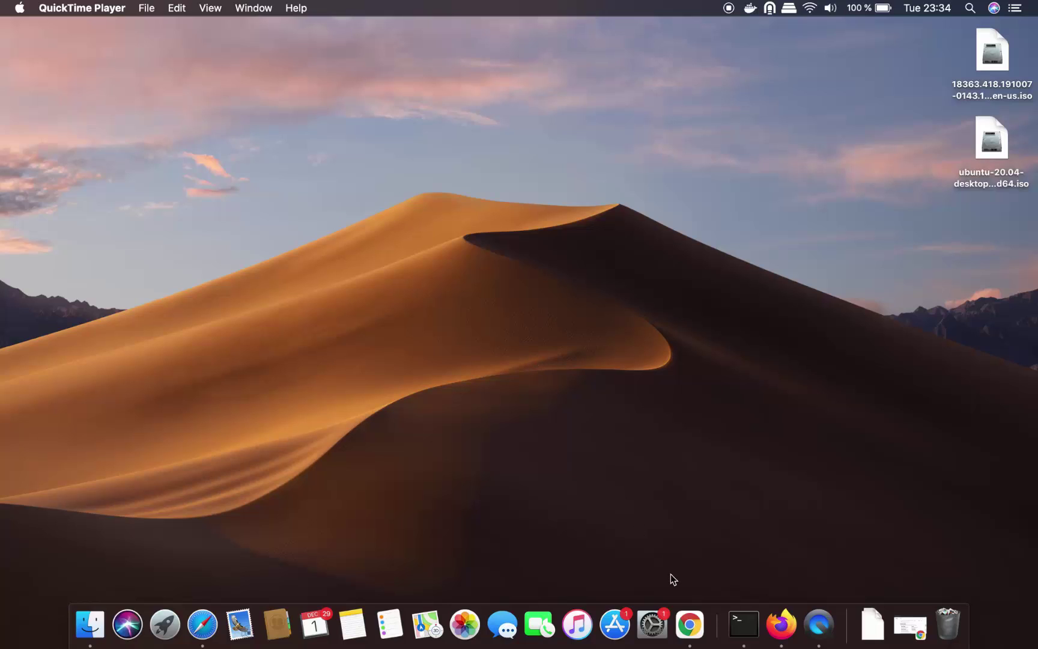
- Bring back Chrome's Google results for 'steam' and open the Welcome to Steam store page
left_click(688, 628)
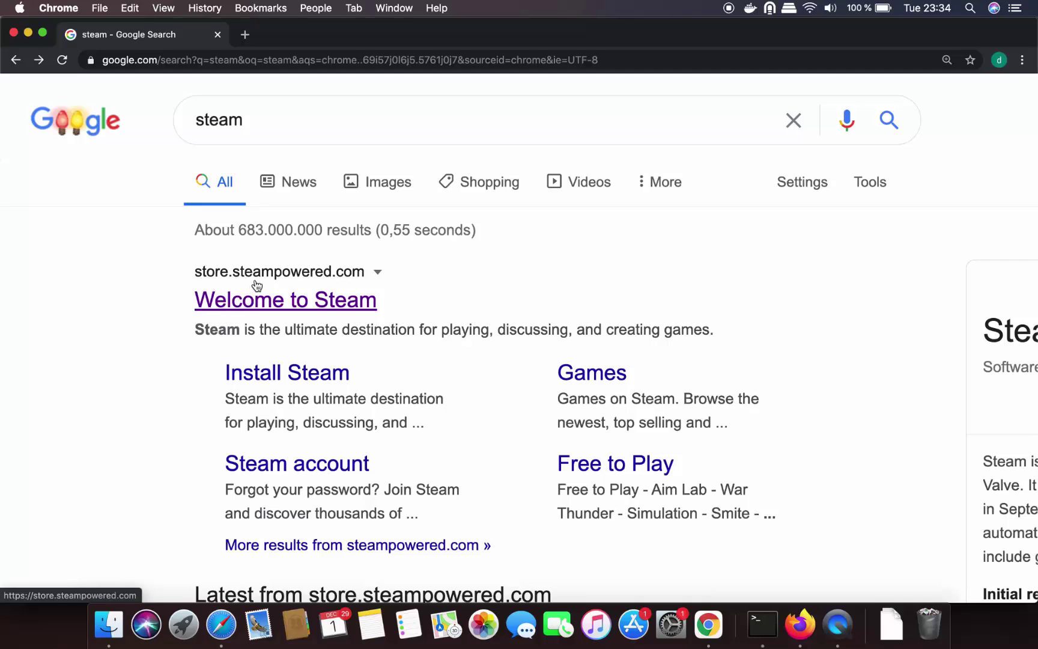
left_click(317, 308)
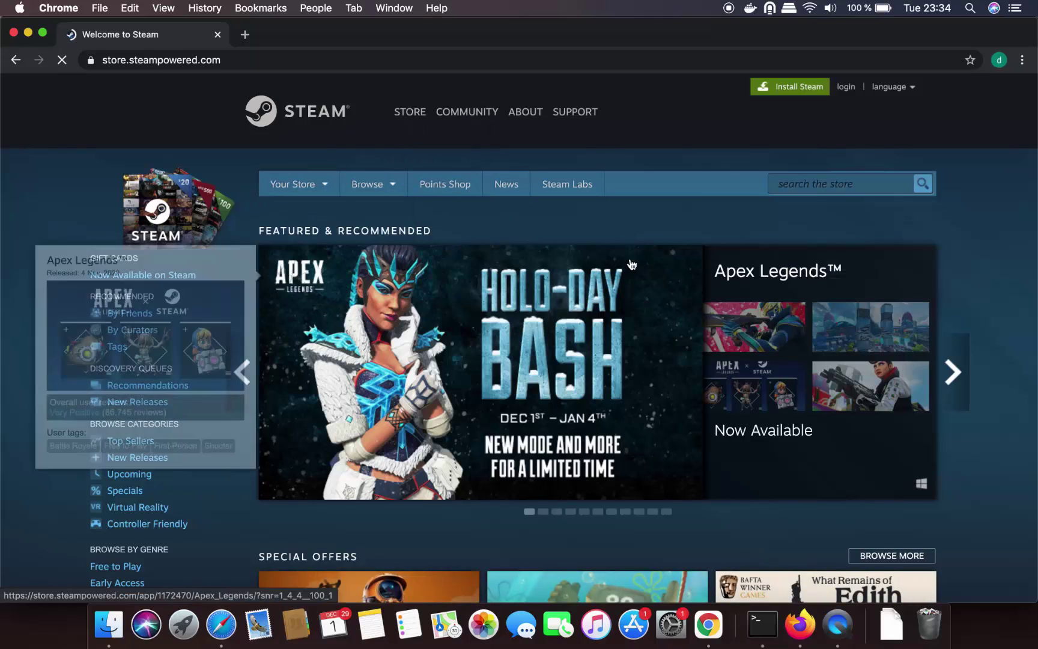
- Download the 3.8 MB macOS installer steam.dmg from the Install Steam page
left_click(786, 88)
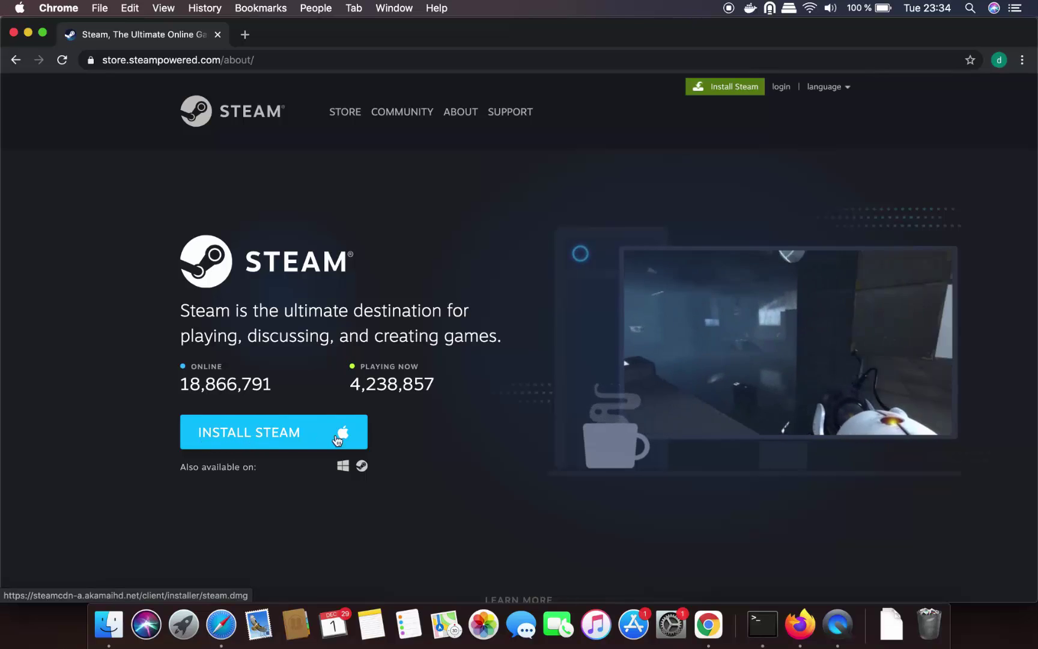
left_click(316, 433)
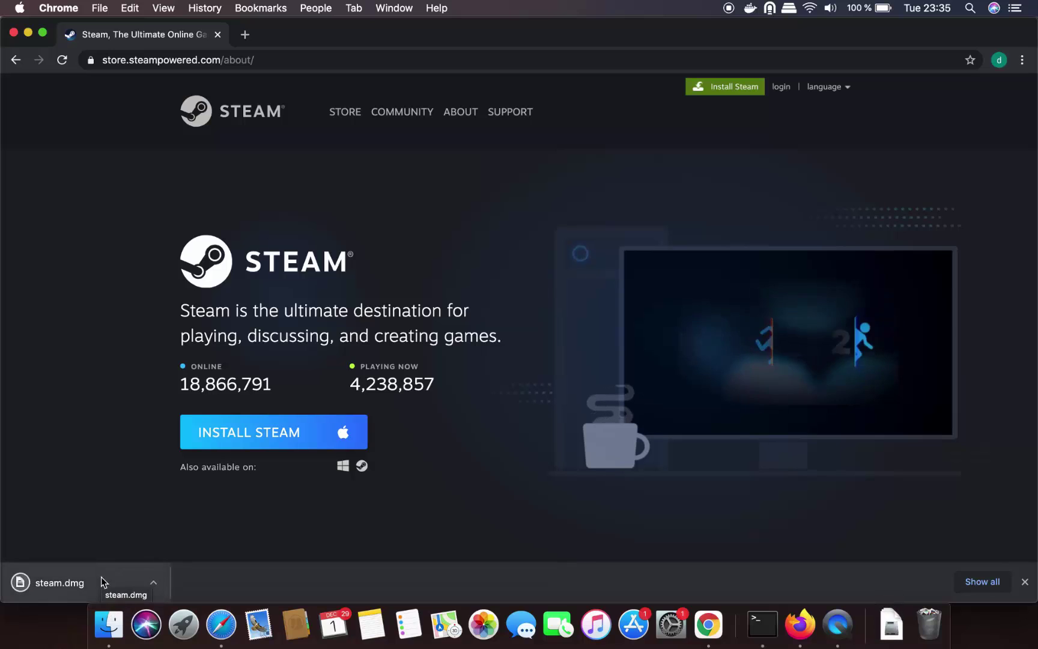
- Mount steam.dmg, copy the Steam app into Applications, and put the installer window away
left_click(97, 584)
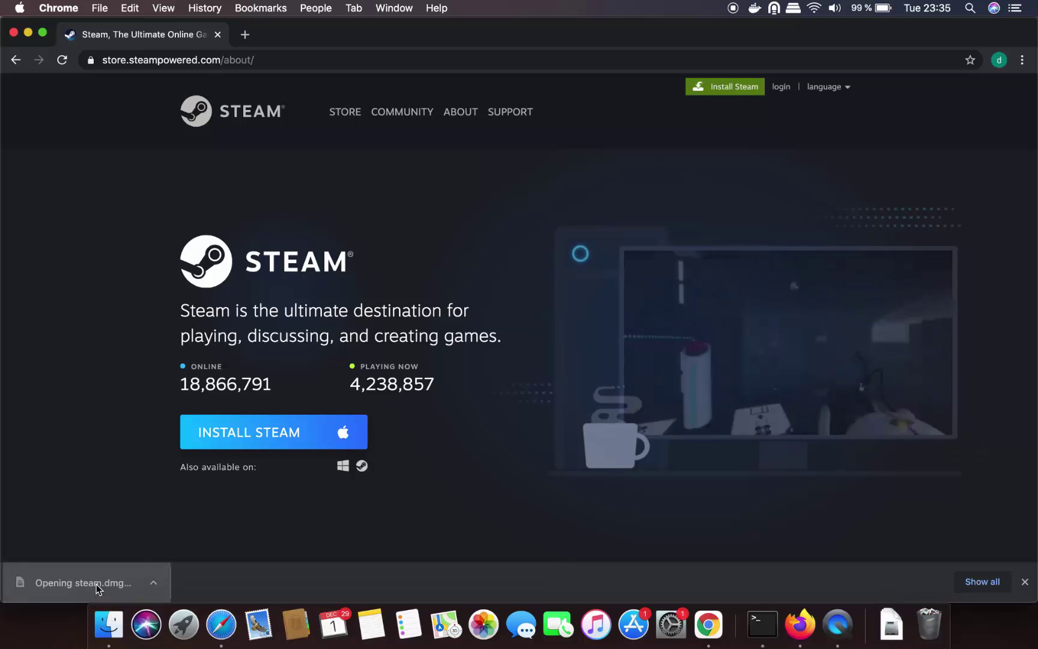
left_click(28, 33)
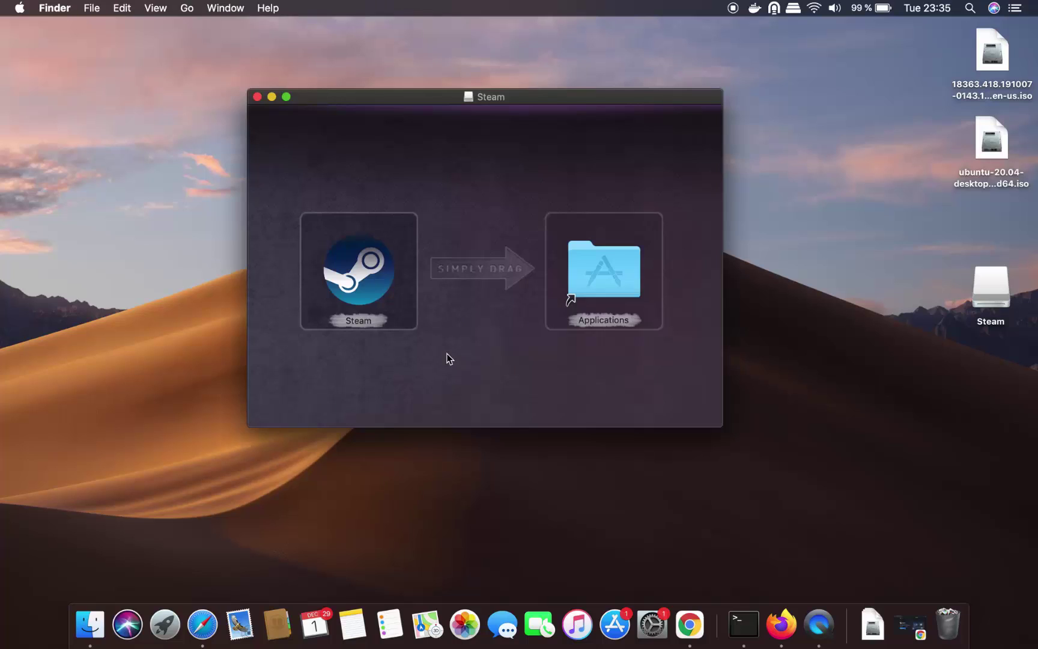
left_click_drag(446, 353, 281, 188)
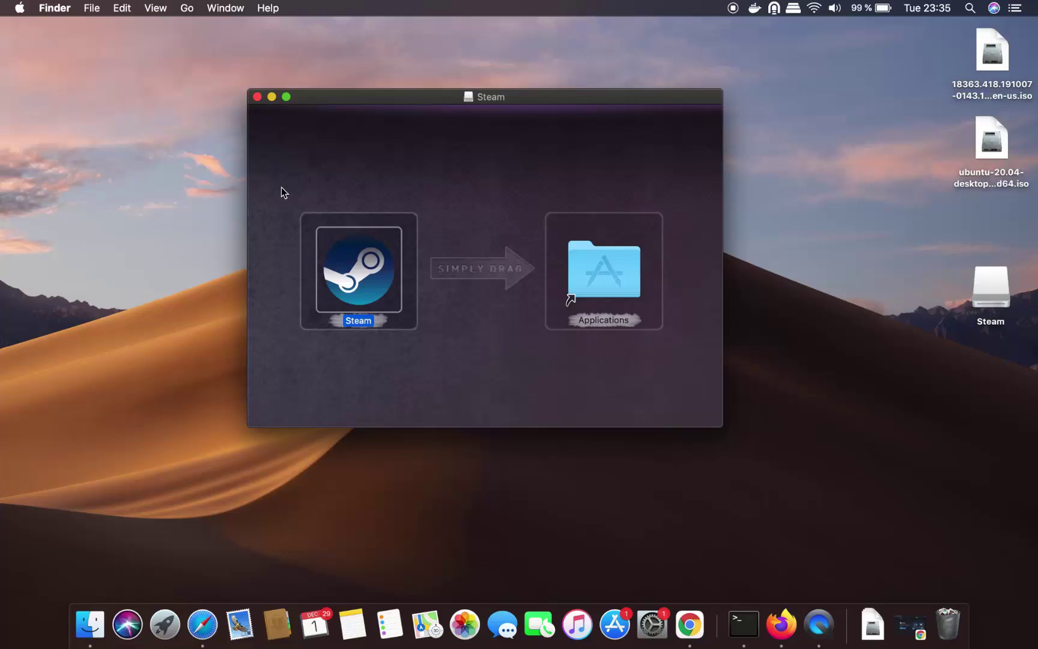
left_click_drag(343, 264, 610, 259)
left_click(271, 96)
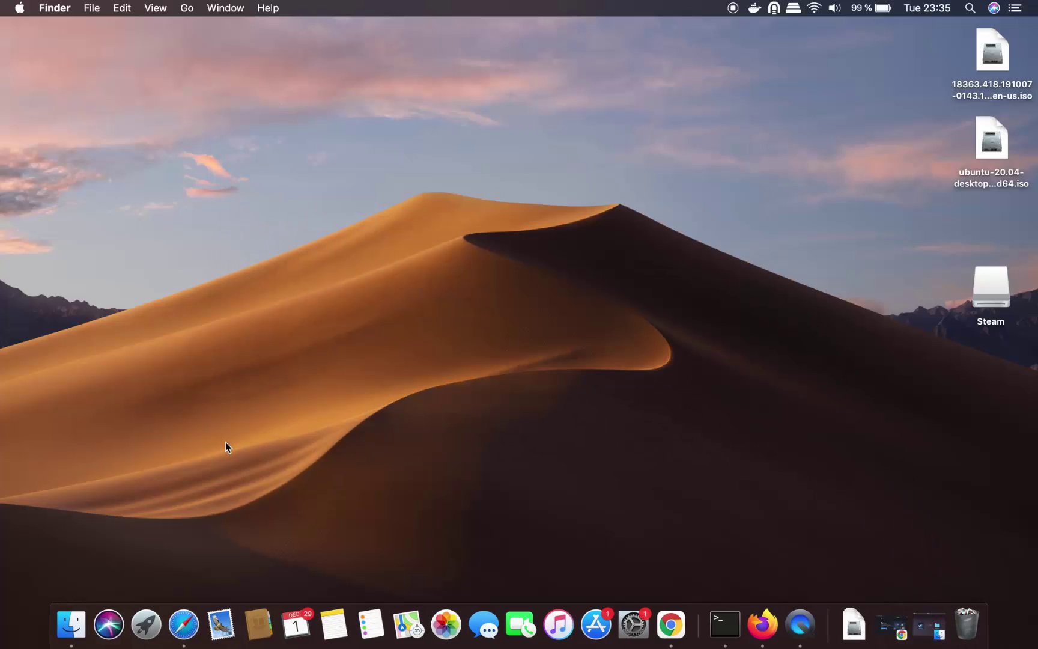
- Launch Steam from the second Launchpad page, bringing up macOS's open-confirmation warning
left_click(147, 625)
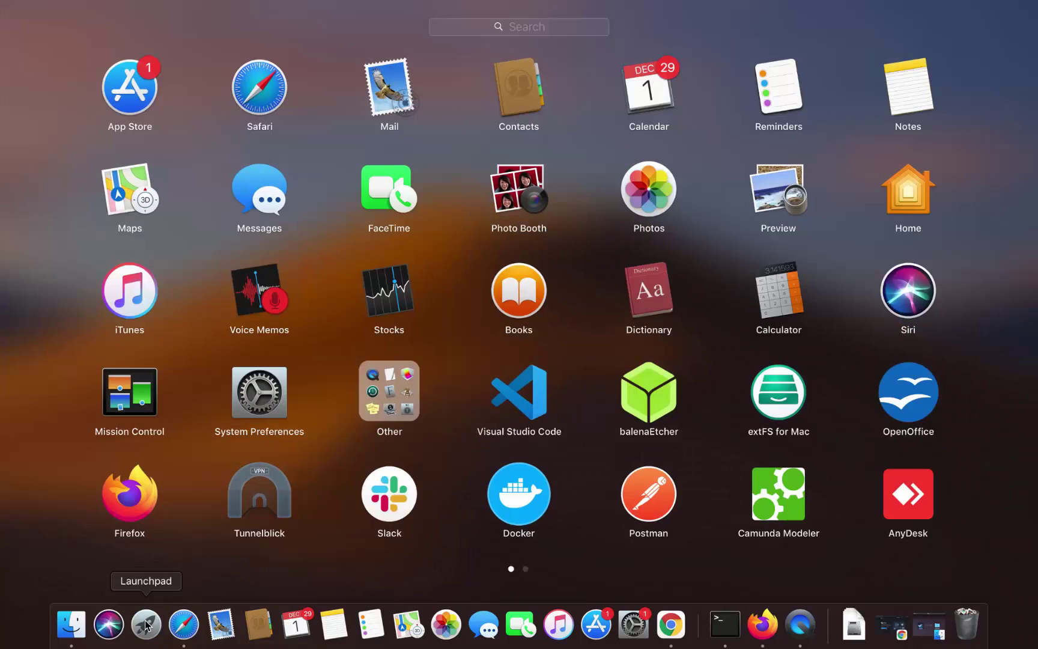
scroll(559, 524, "right", 5)
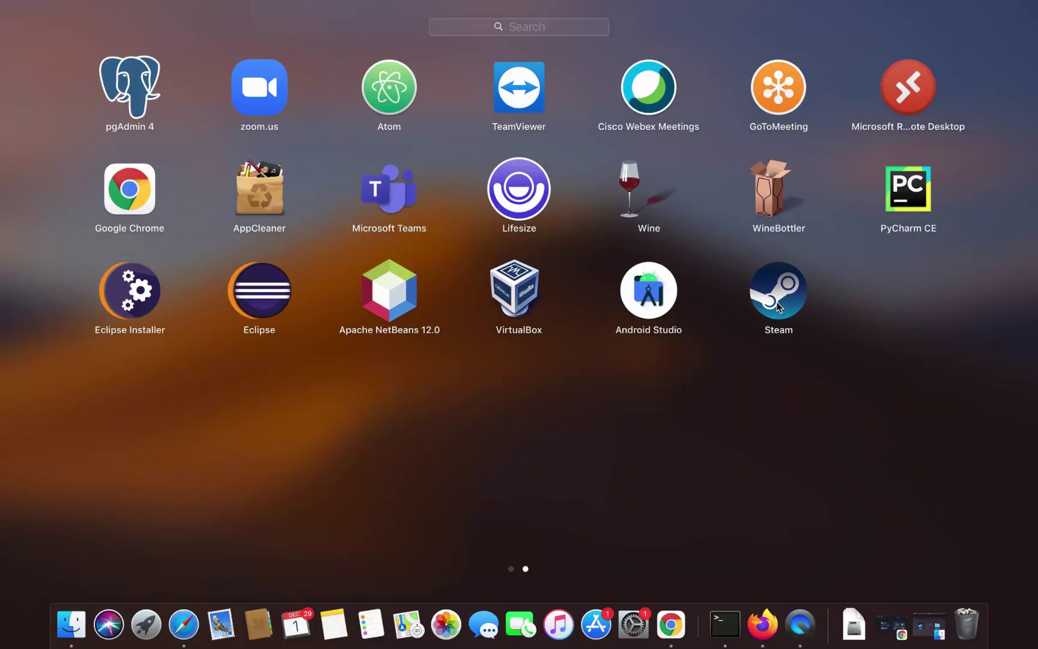
left_click(784, 297)
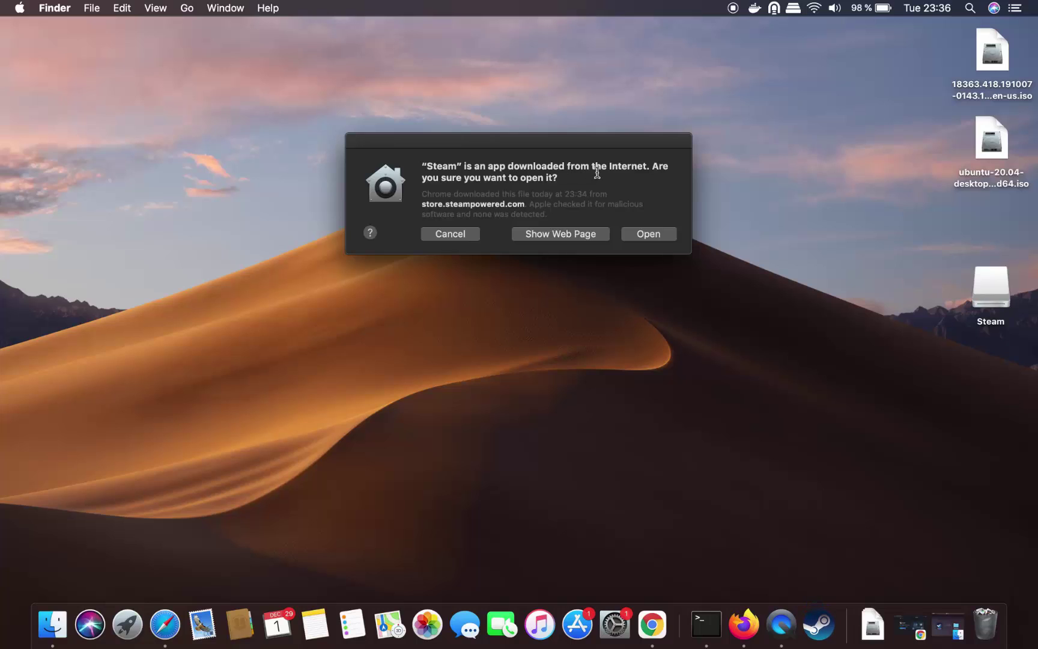
- Allow the downloaded Steam app to open and choose Login to an Existing Account
left_click(651, 238)
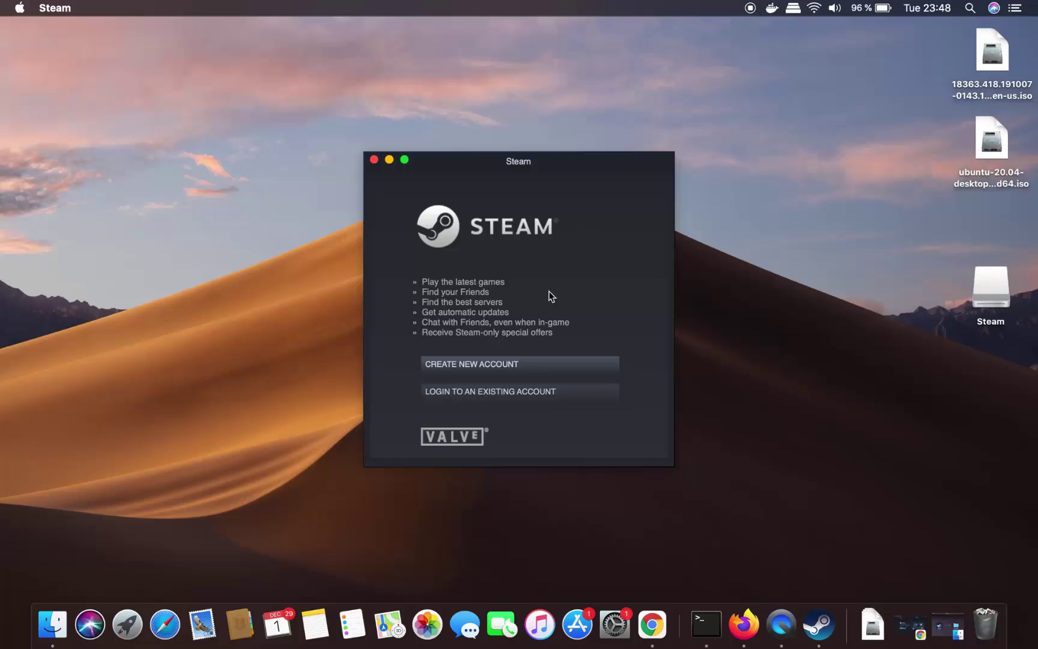
left_click(635, 528)
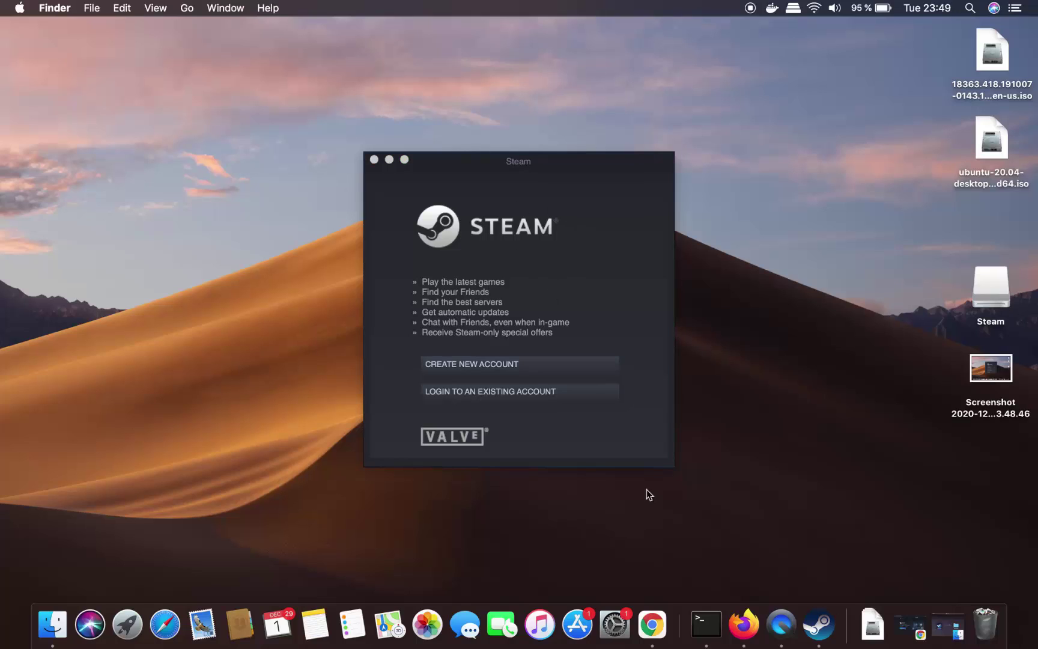
left_click(461, 393)
left_click(462, 392)
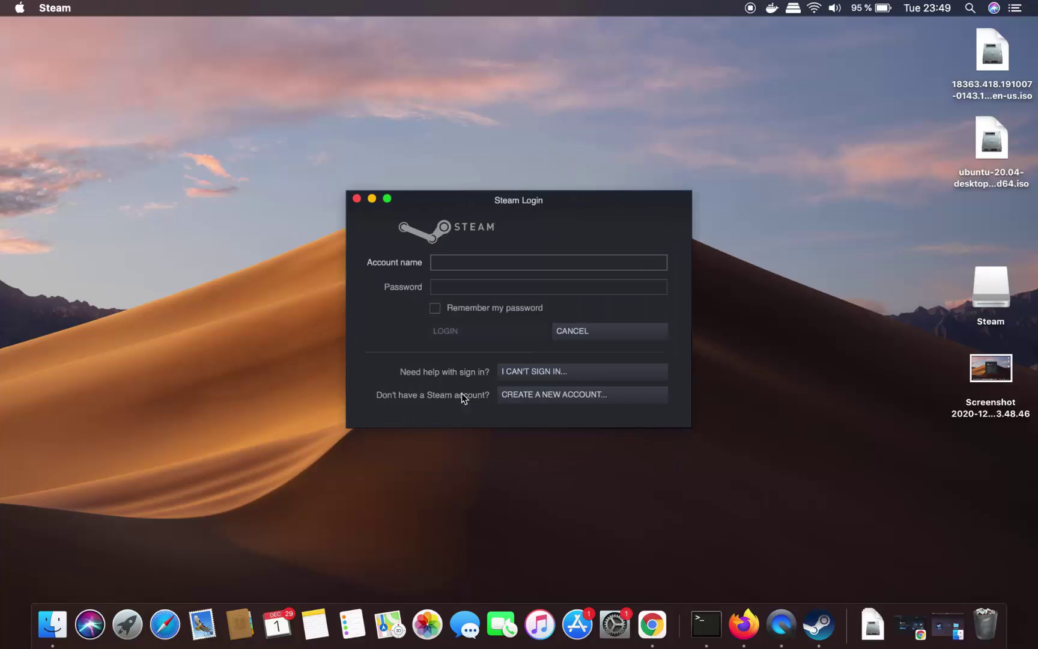
- Submit the account name and password with Remember my password ticked, reaching Steam Guard
left_click(458, 265)
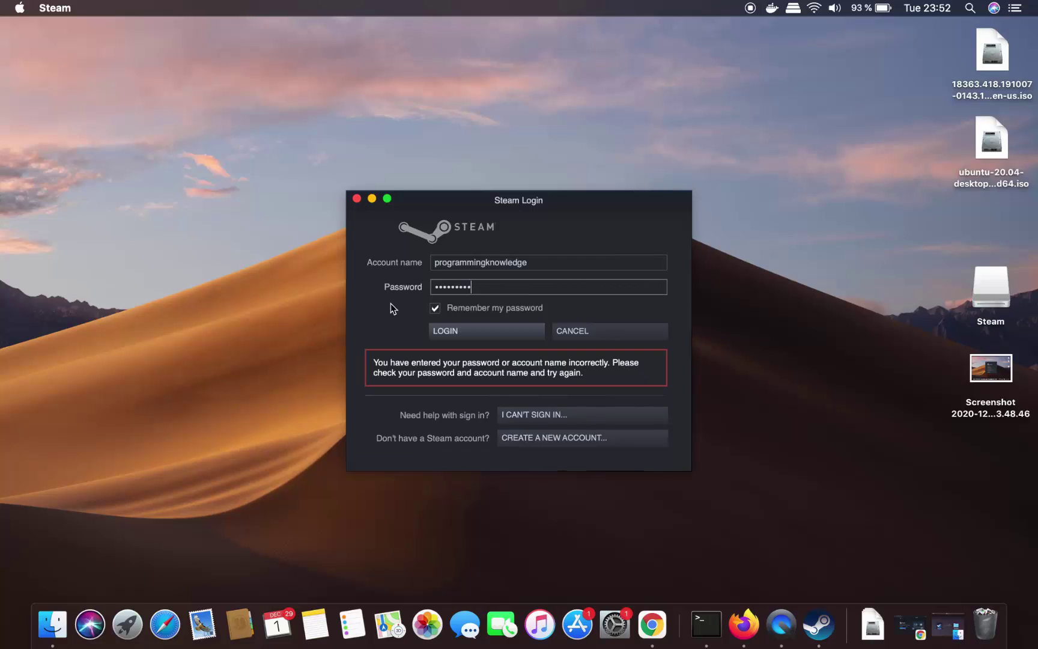
left_click(446, 331)
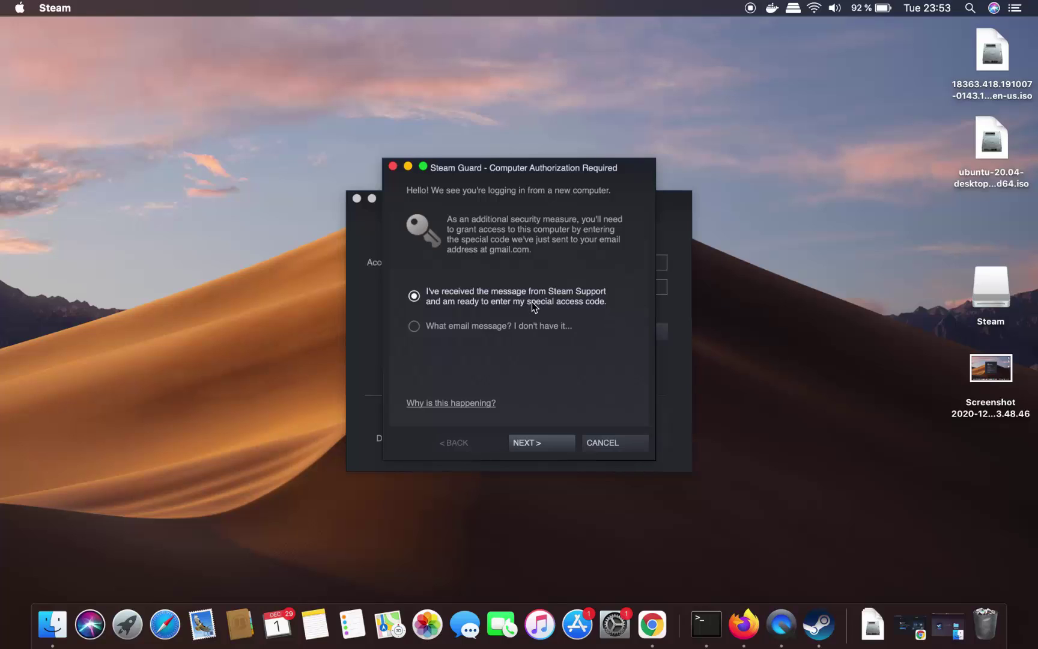
- Paste the emailed Steam Guard access code, submit it, and finish on the Success screen
left_click(537, 445)
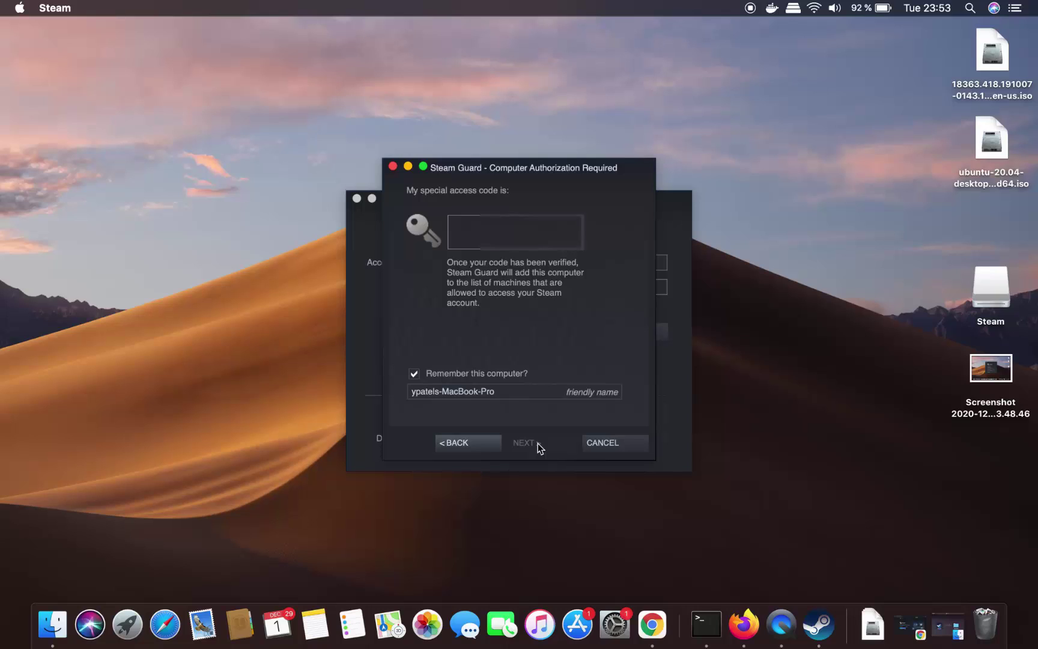
key("super+v")
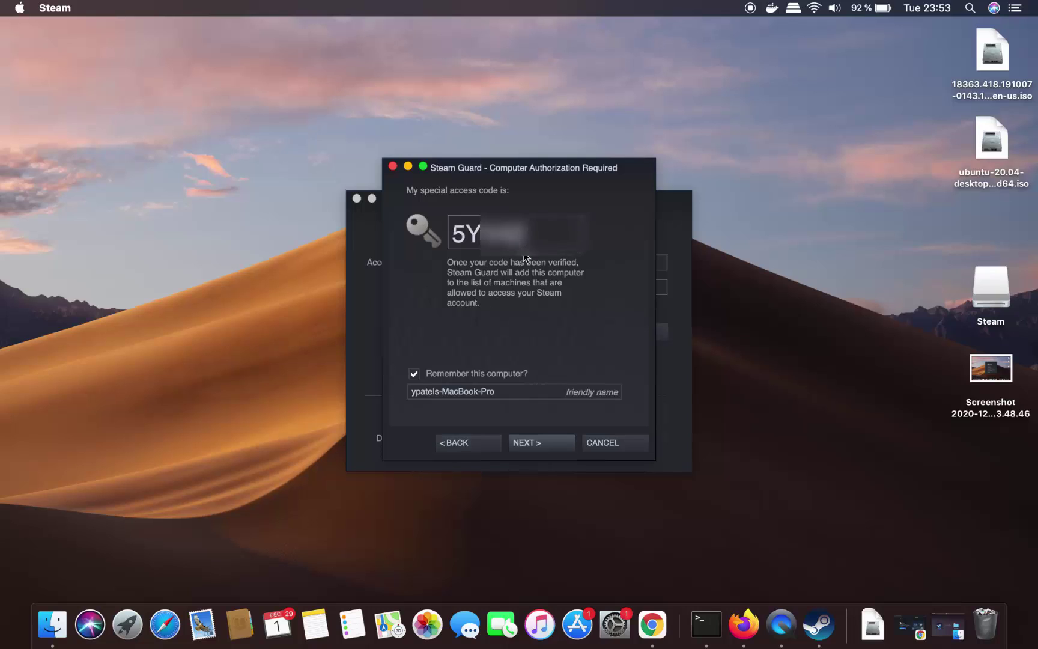
left_click(536, 441)
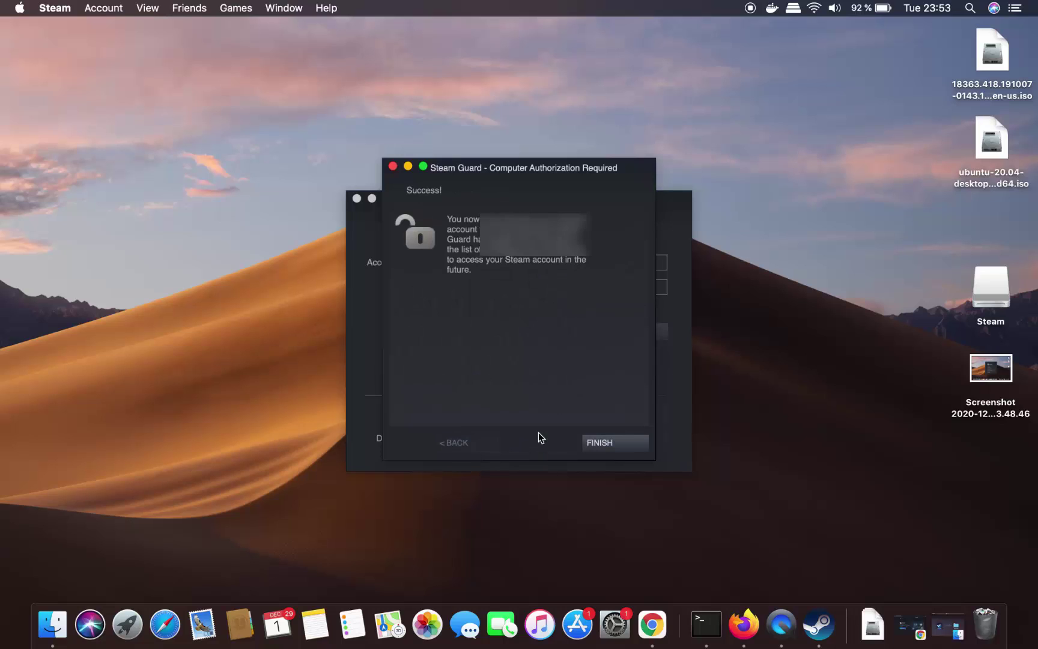
left_click(604, 443)
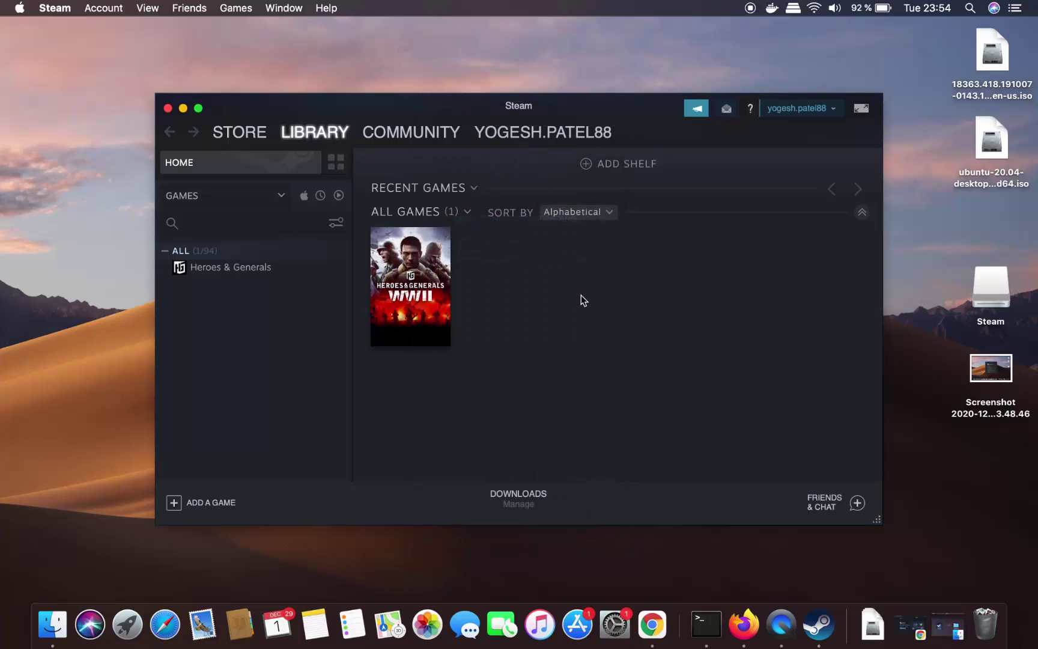
- Raise the Library window with Heroes & Generals above Friends and open the Add a Game menu
mouse_move(408, 310)
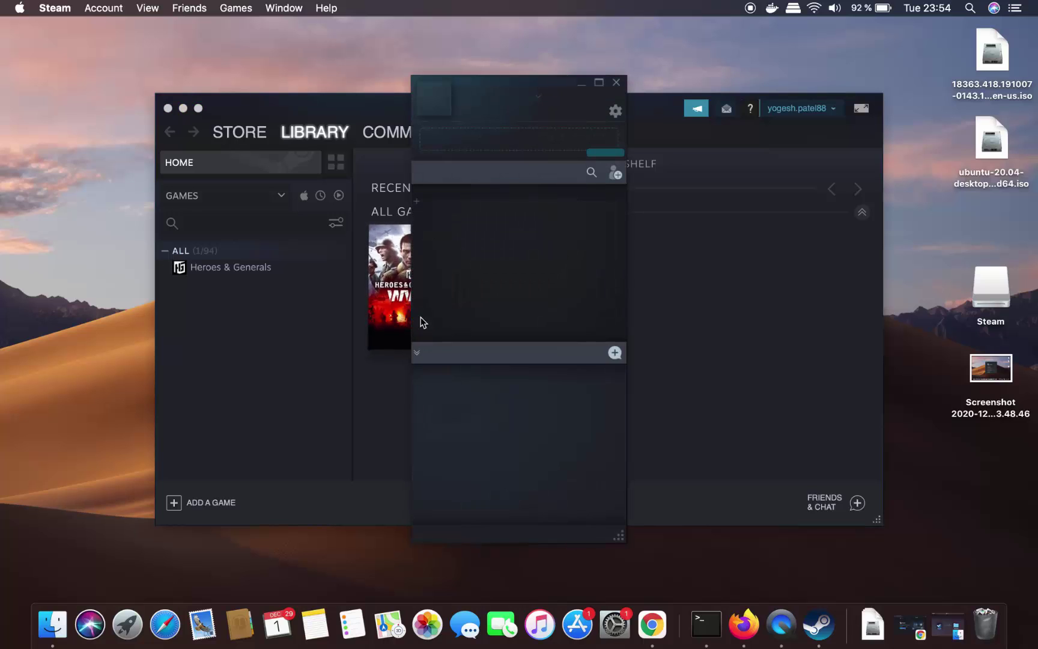
left_click(386, 393)
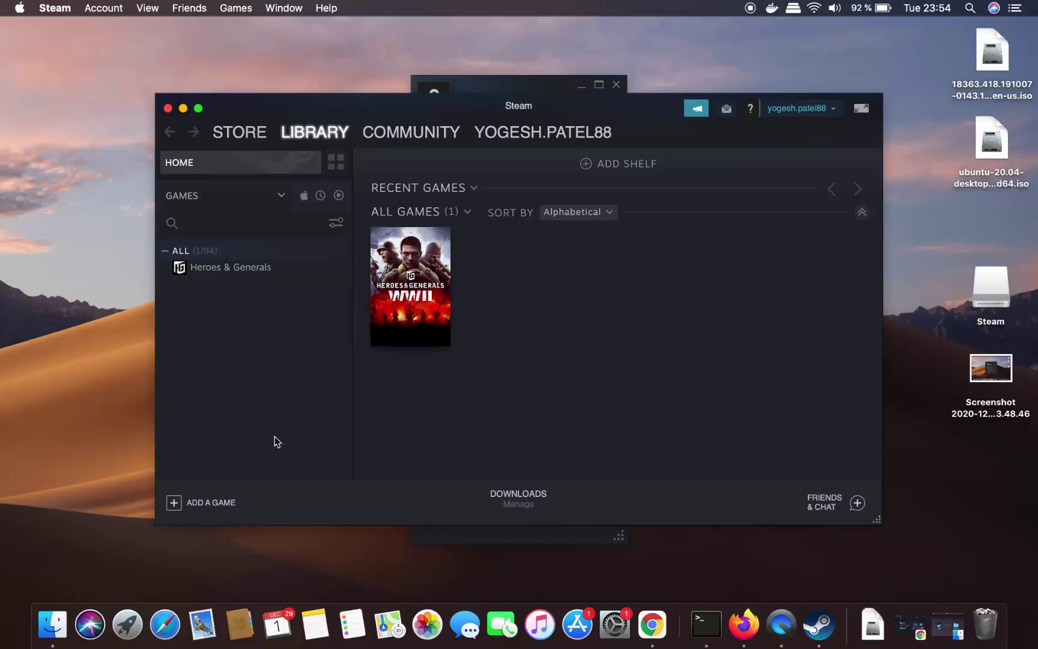
left_click(195, 506)
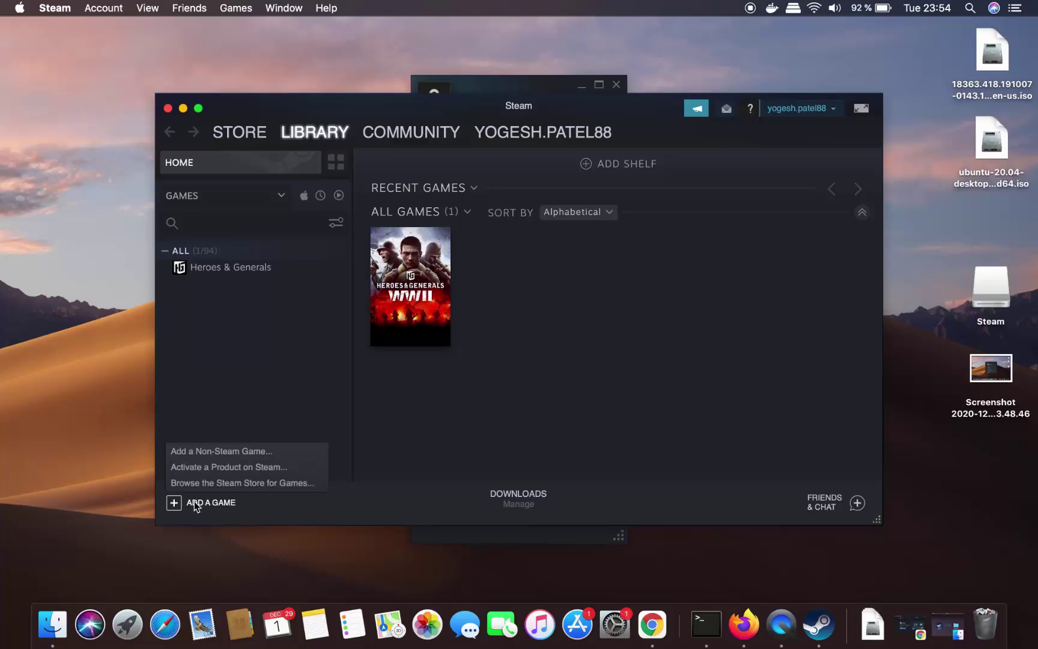
left_click(224, 484)
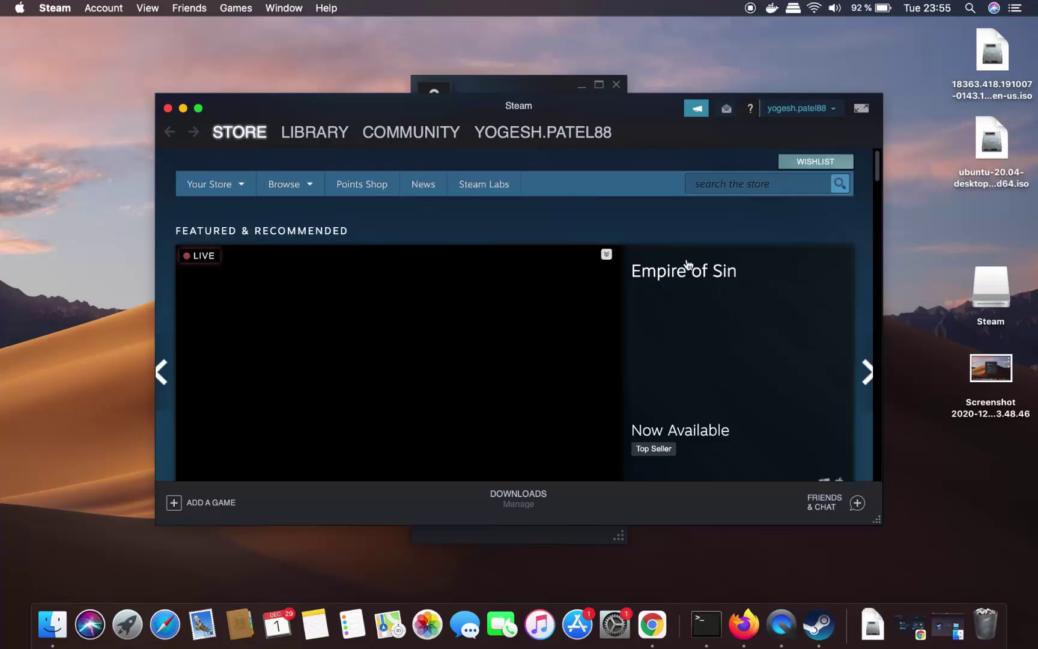
scroll(688, 264, "down", 3)
scroll(688, 265, "down", 3)
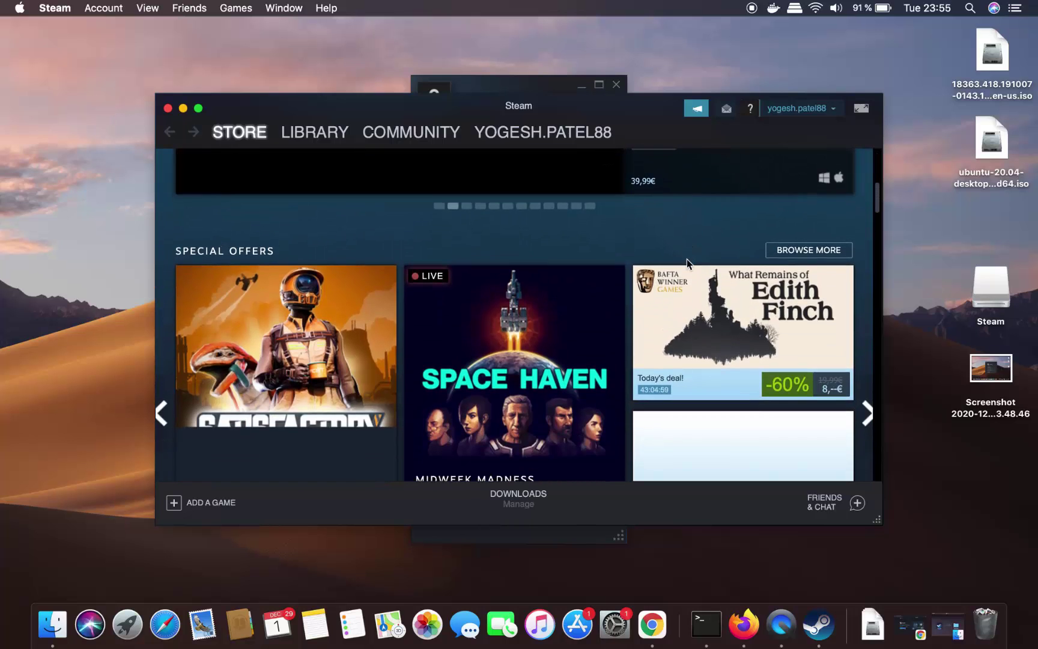
scroll(688, 265, "down", 5)
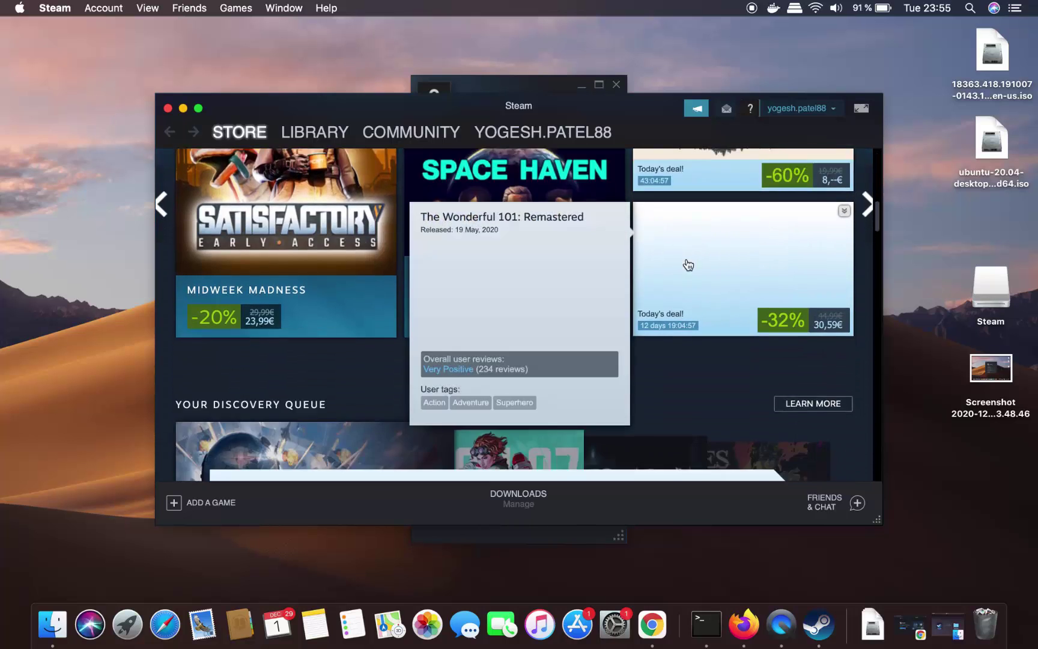
scroll(687, 265, "down", 7)
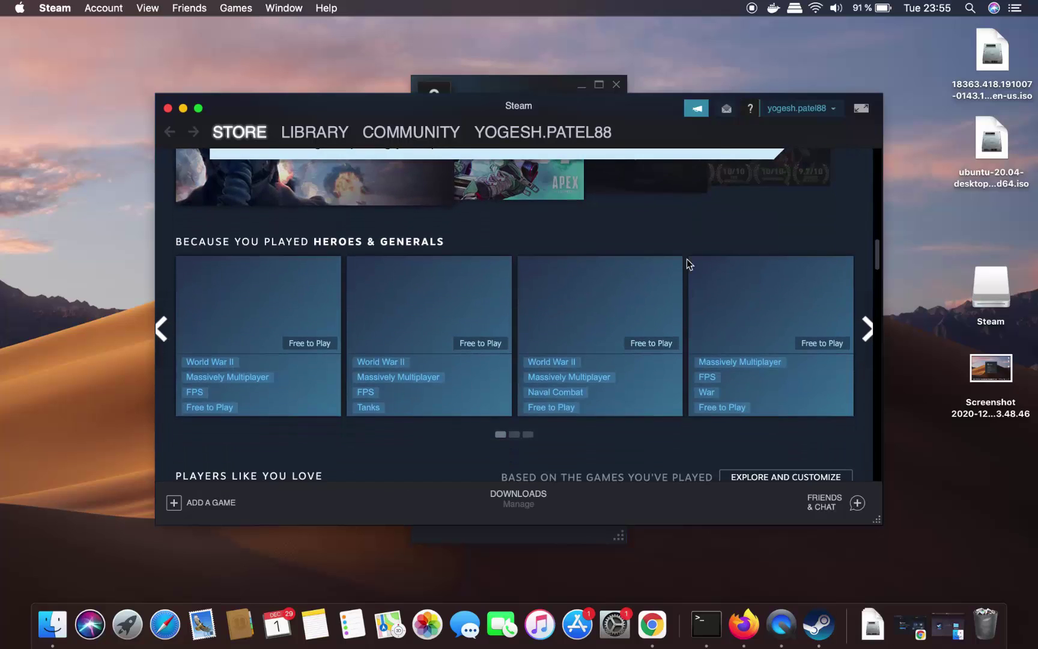
scroll(687, 258, "down", 3)
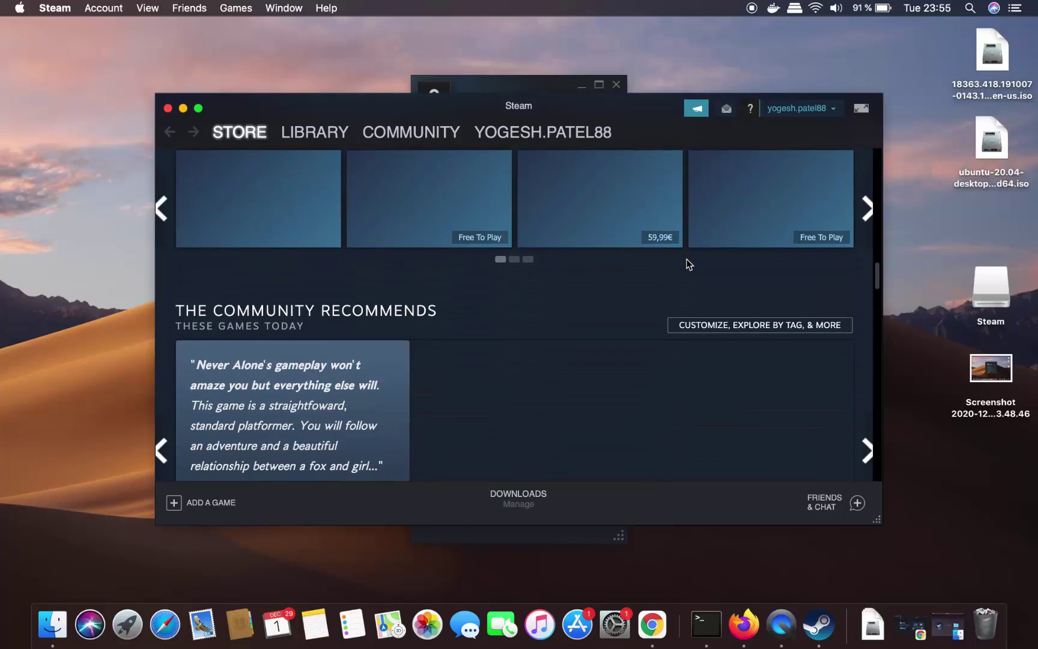
scroll(535, 363, "down", 4)
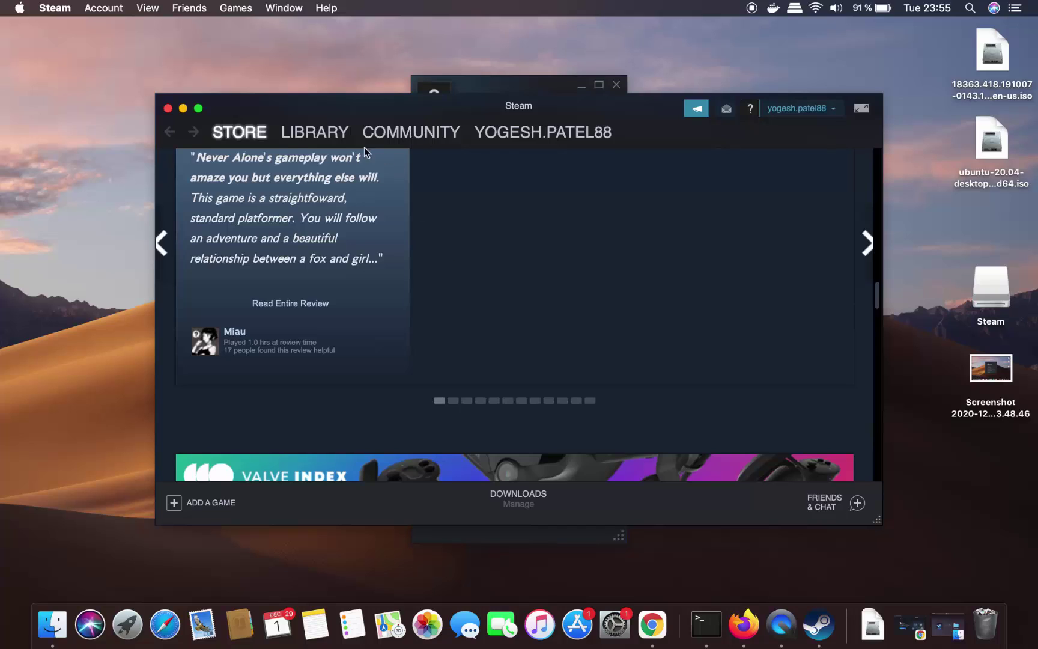
left_click(338, 134)
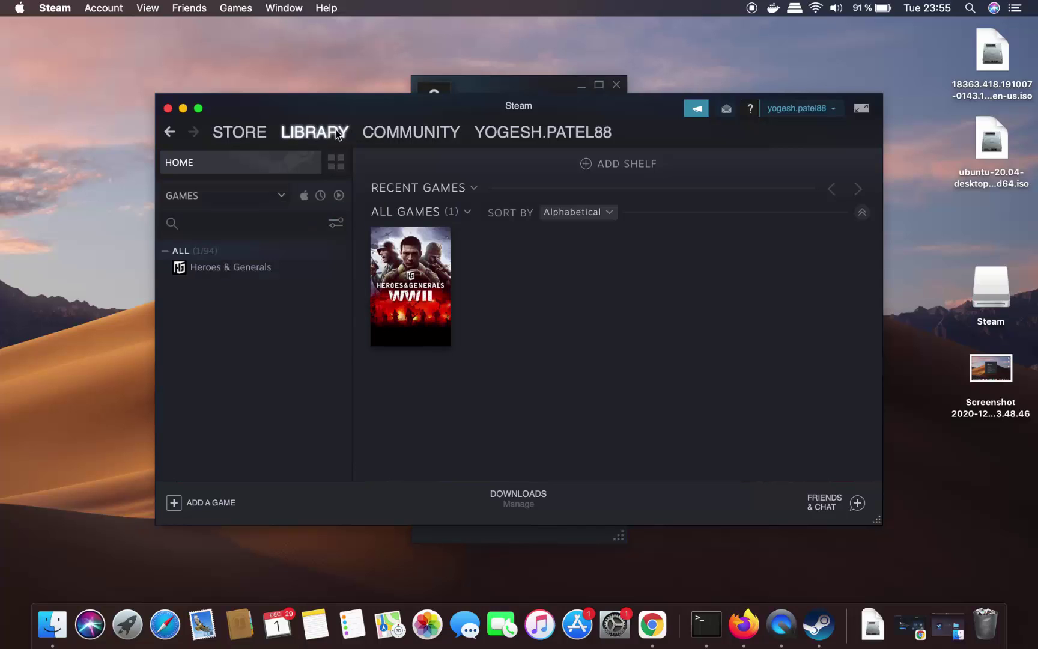
- Visit Community Activity, then the Store page, raising the empty Friends & Chat list and Steam window
mouse_move(373, 146)
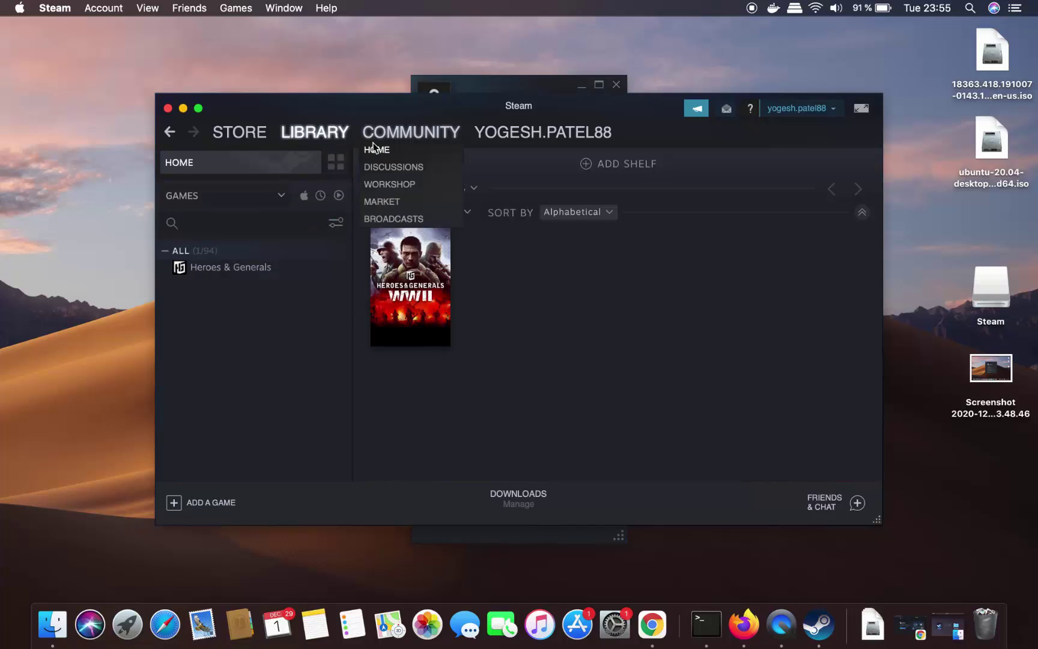
left_click(405, 133)
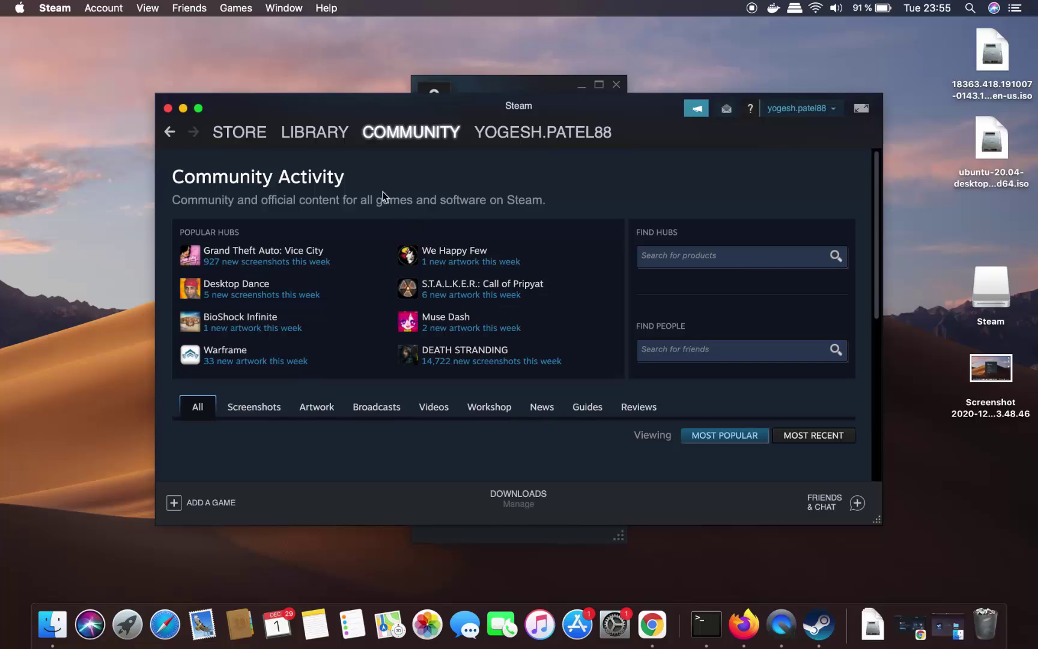
left_click(251, 135)
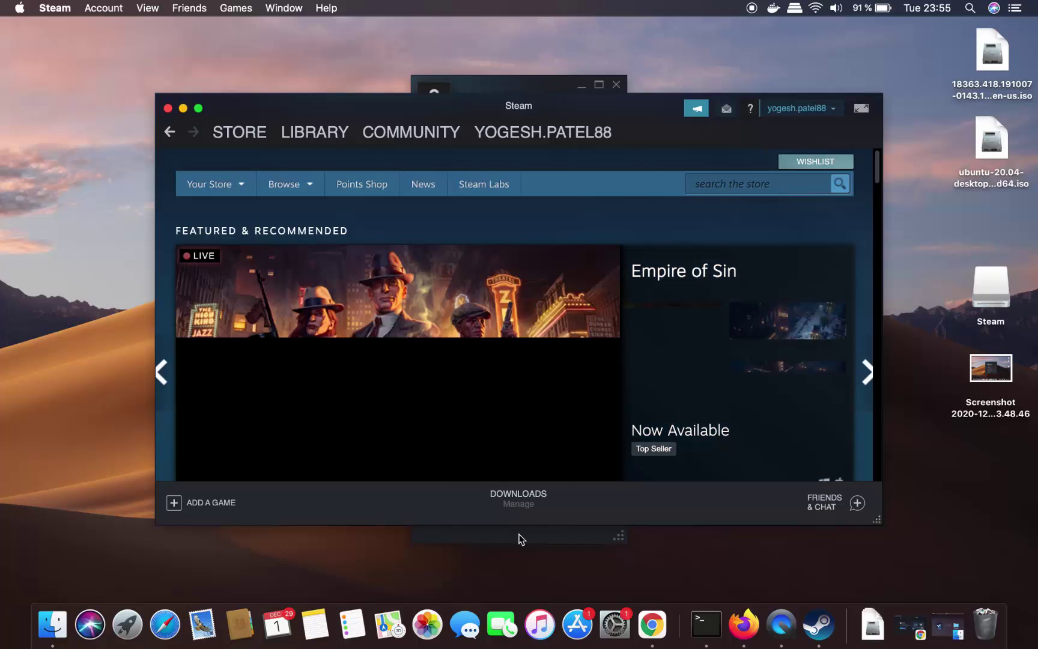
left_click(521, 539)
left_click(640, 565)
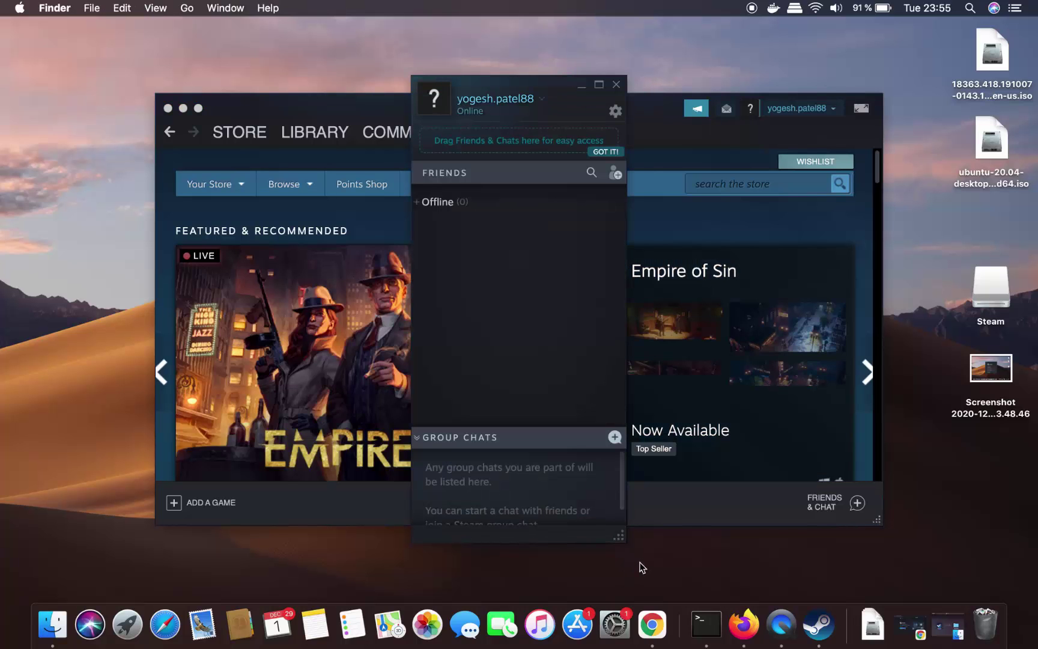
left_click(681, 508)
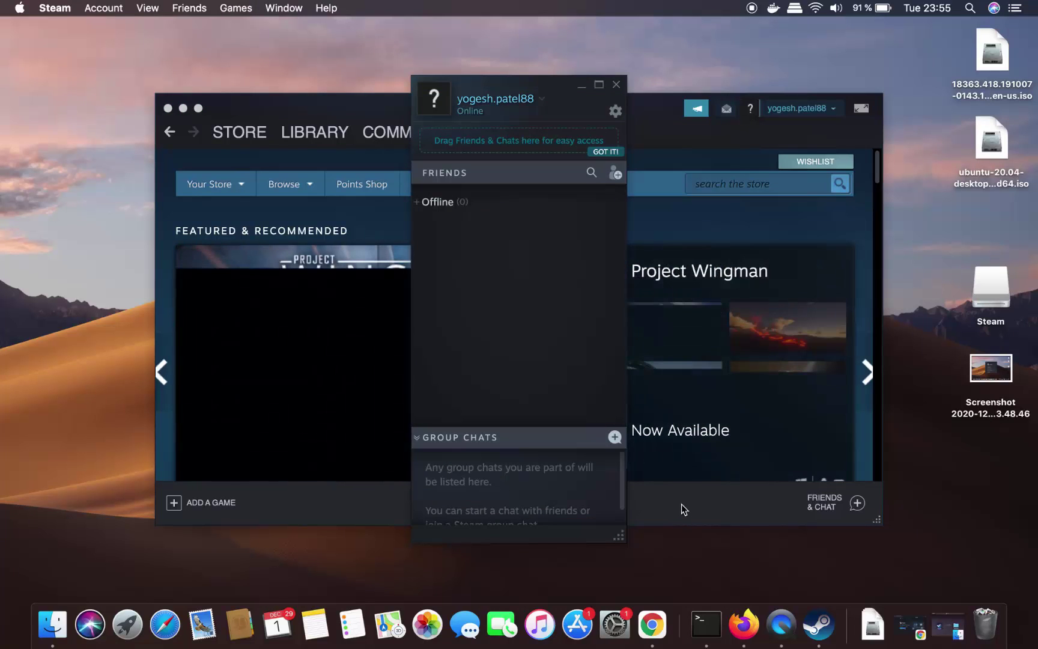